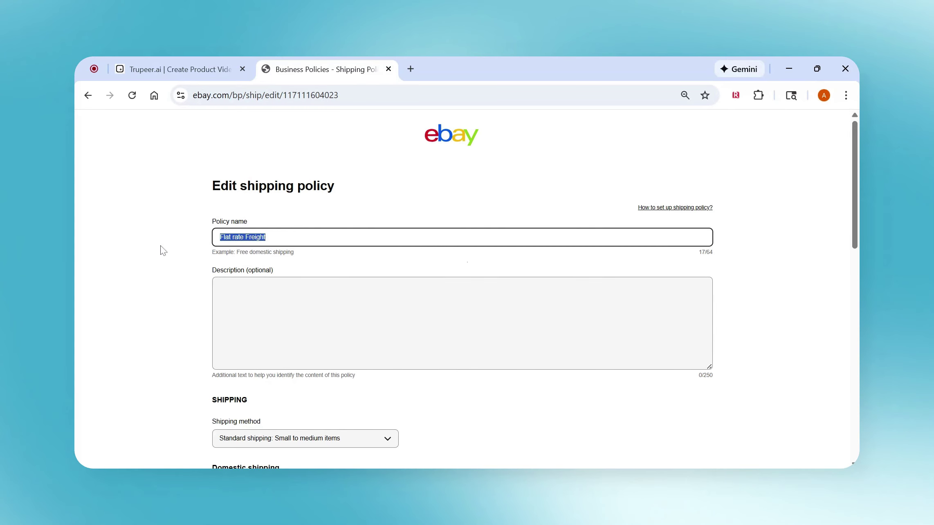
Rename the shipping policy to "Flat rate Freight 1 Handling w/ Rate Table"
left_click(240, 236)
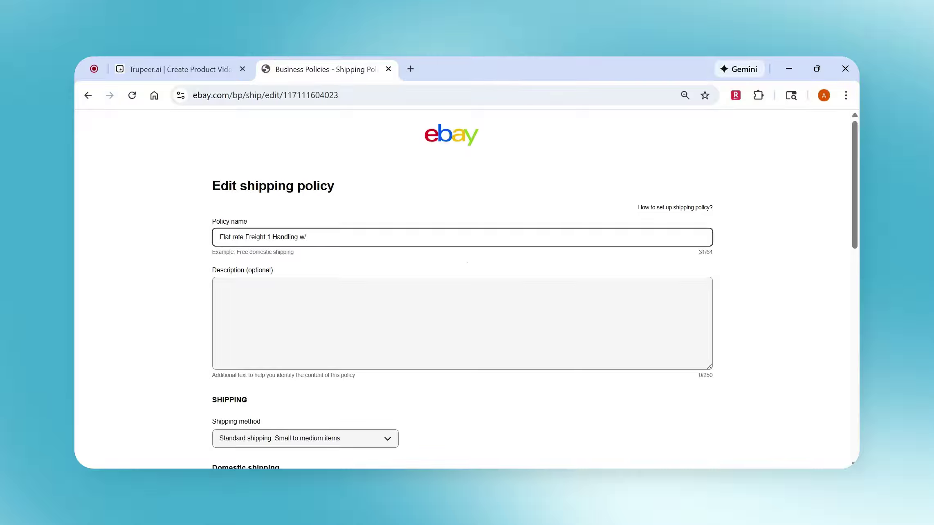
type("Rate Table")
Set the policy's shipping method to "Standard shipping: Small to medium items"
scroll(309, 269, "down", 1)
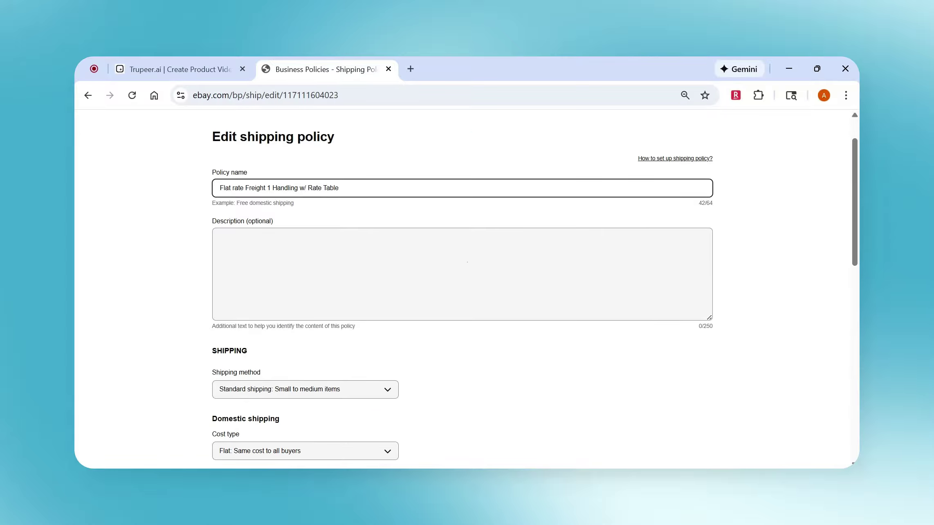
scroll(310, 269, "down", 1)
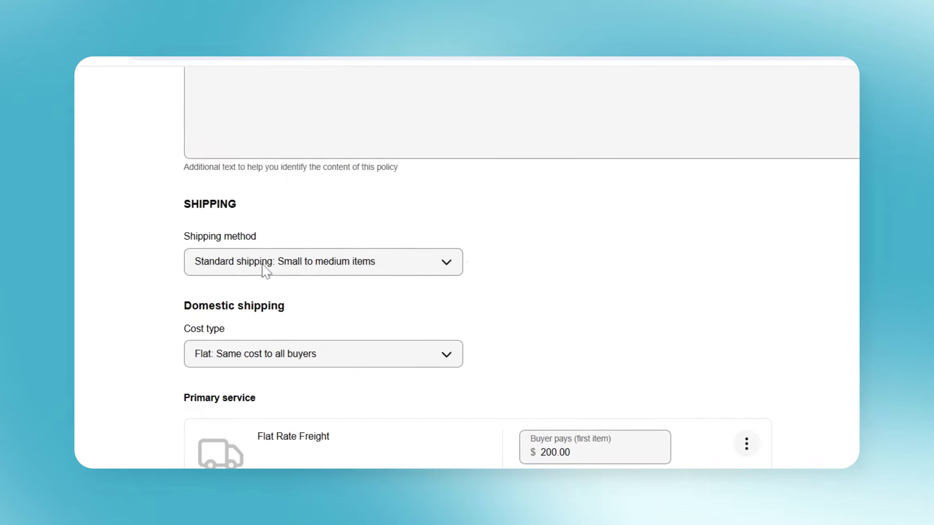
left_click_drag(207, 242, 268, 255)
left_click(269, 255)
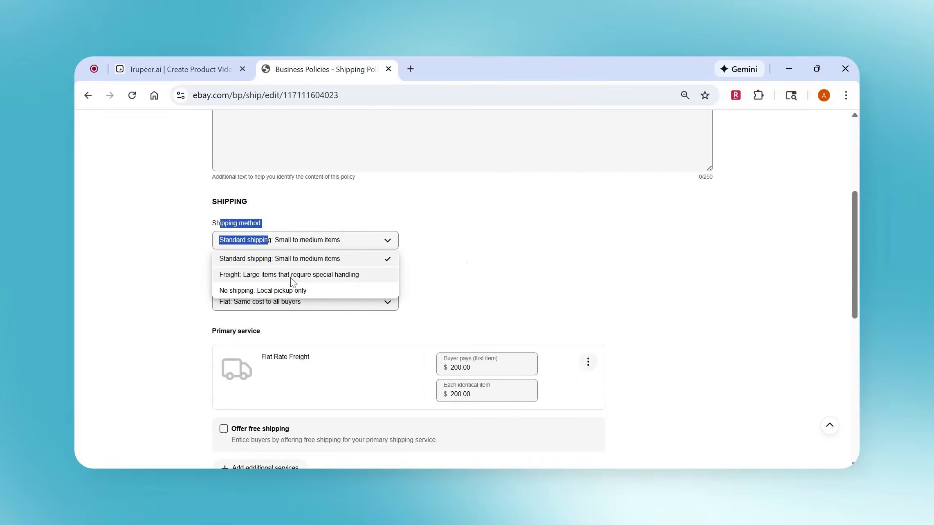
left_click(189, 286)
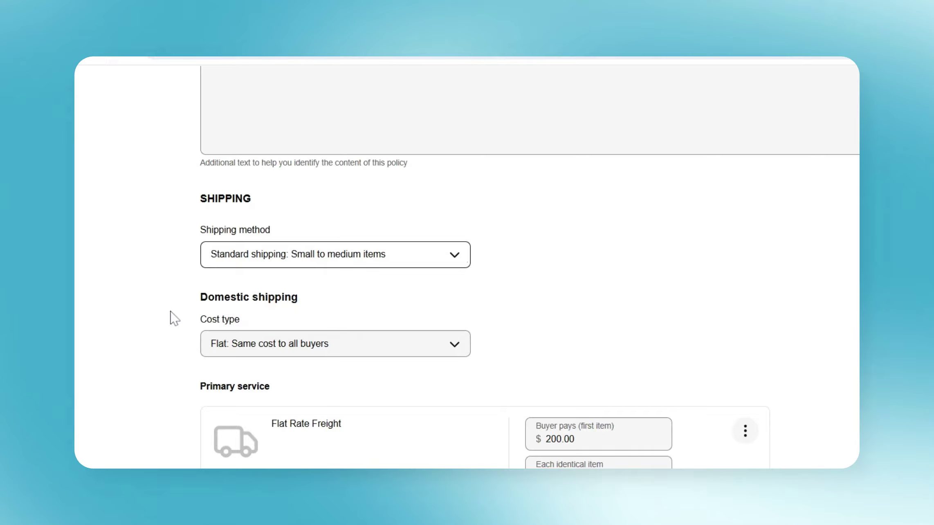
left_click(241, 262)
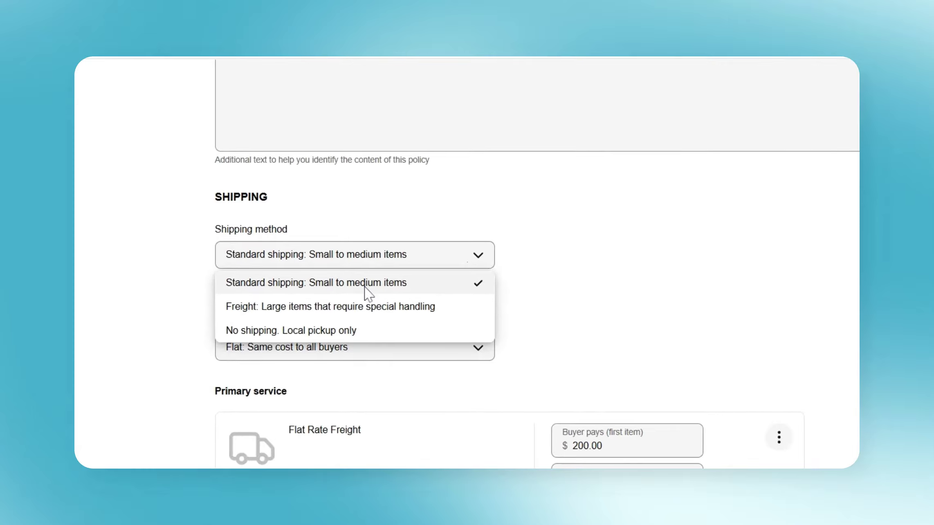
left_click(210, 269)
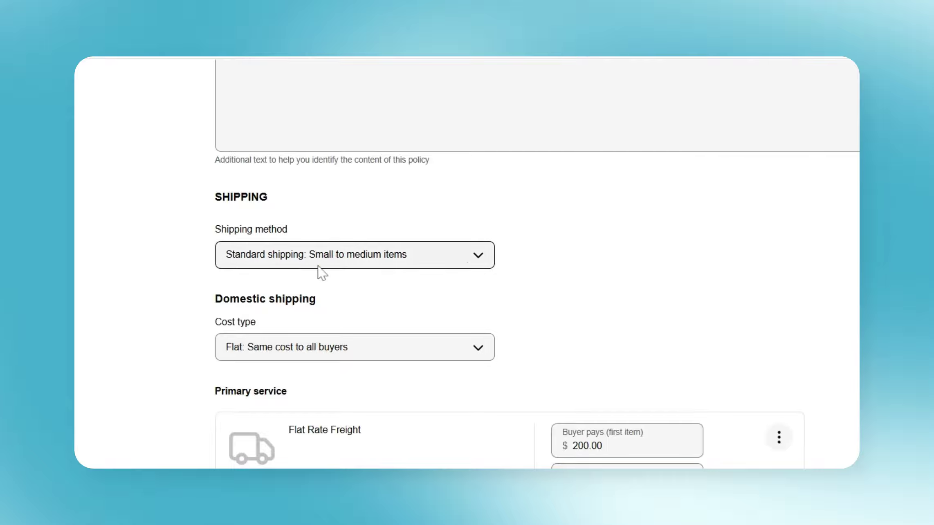
Review the domestic Flat Rate Freight primary service and the options for changing or deleting it
scroll(326, 313, "down", 1)
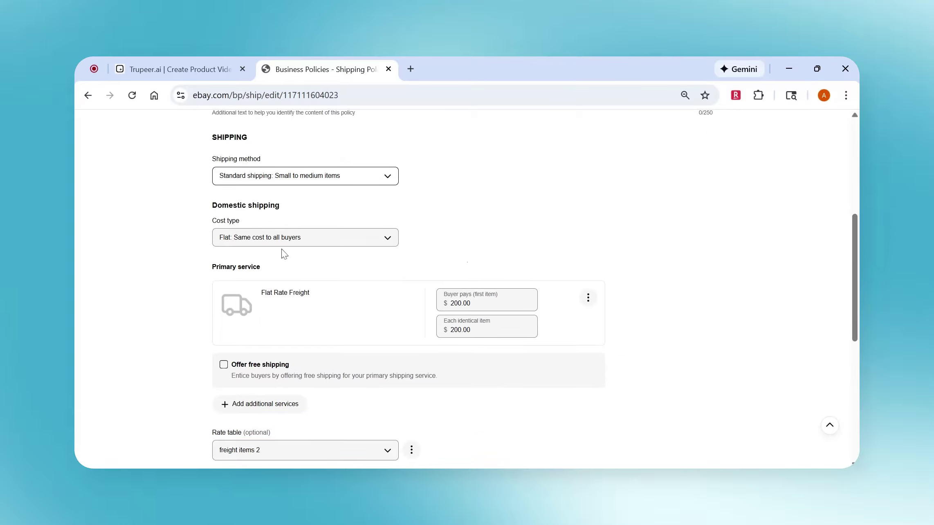
scroll(311, 262, "down", 2)
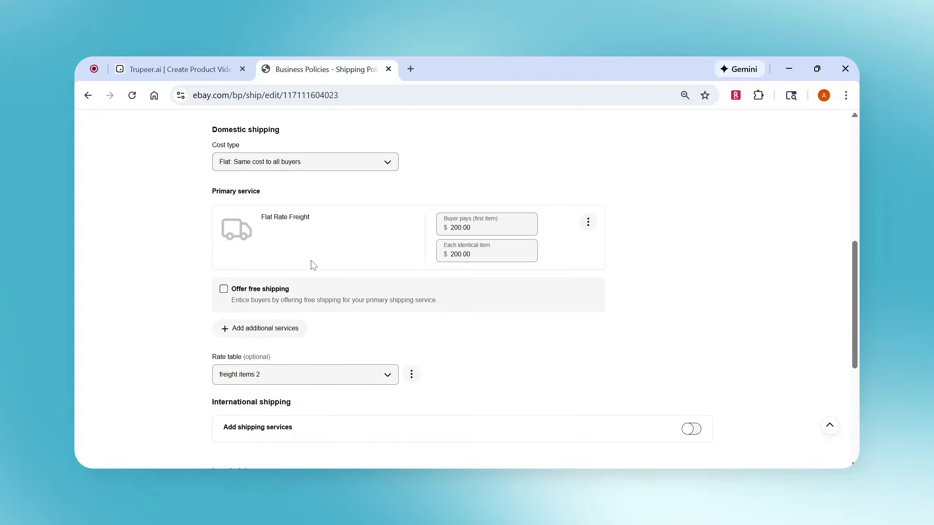
triple_click(322, 212)
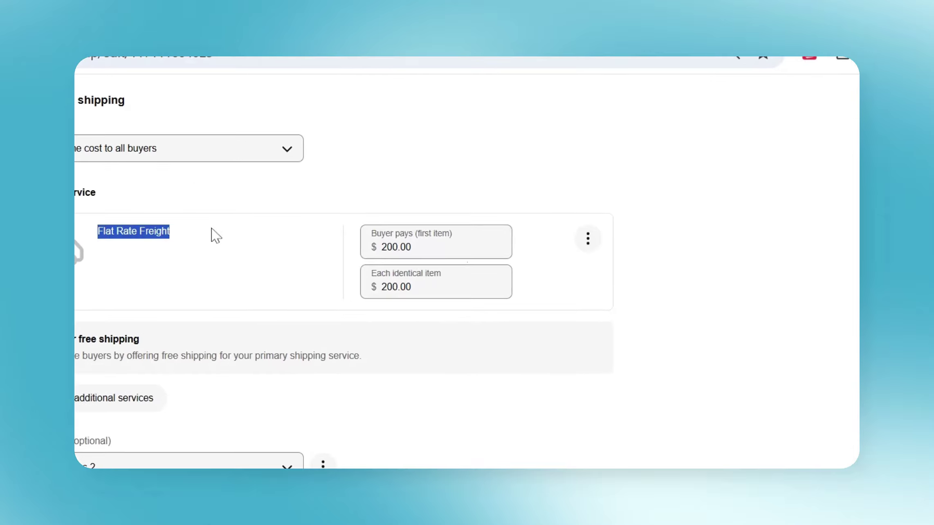
left_click(588, 240)
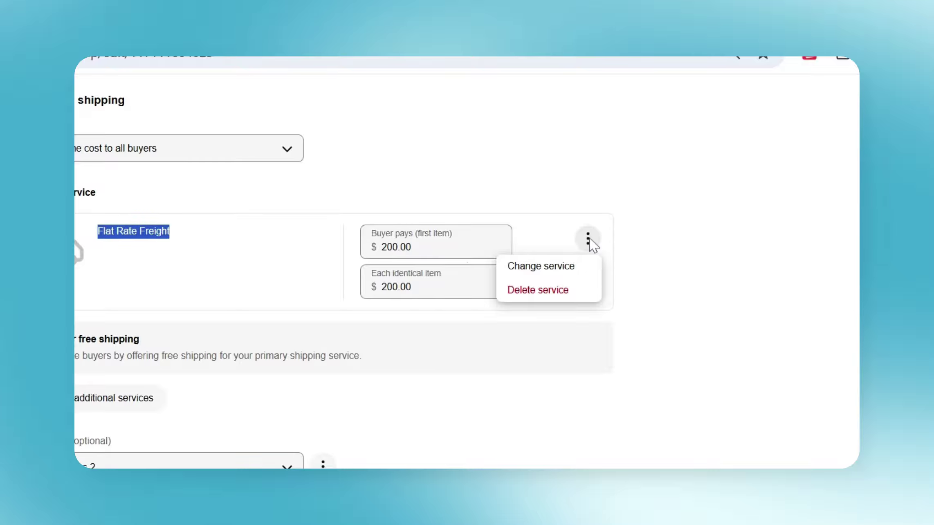
left_click(569, 210)
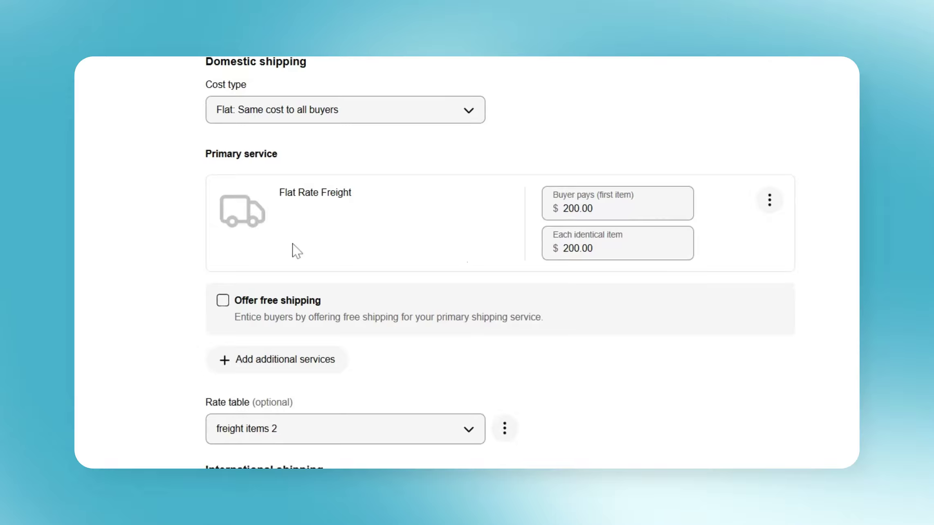
Try offering free shipping, turn it off again, and set the primary service's first-item buyer cost to $200
left_click(227, 302)
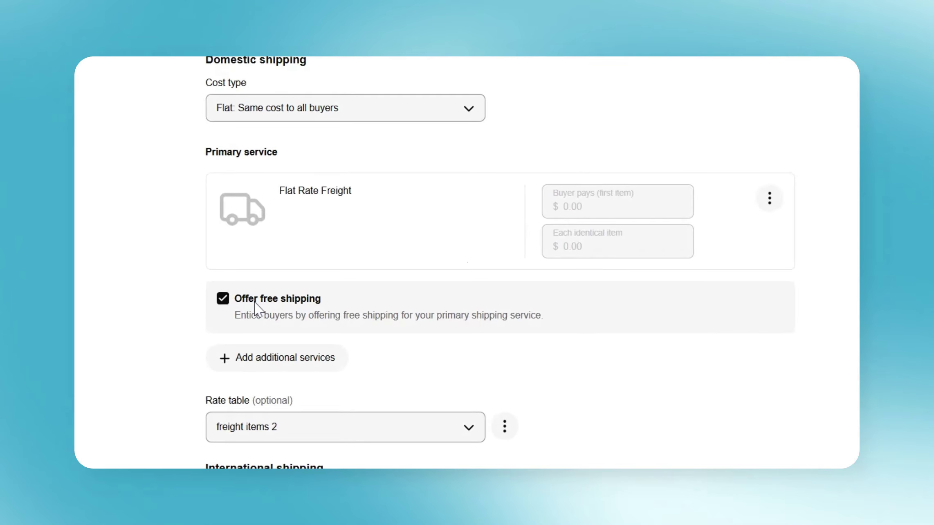
left_click(226, 303)
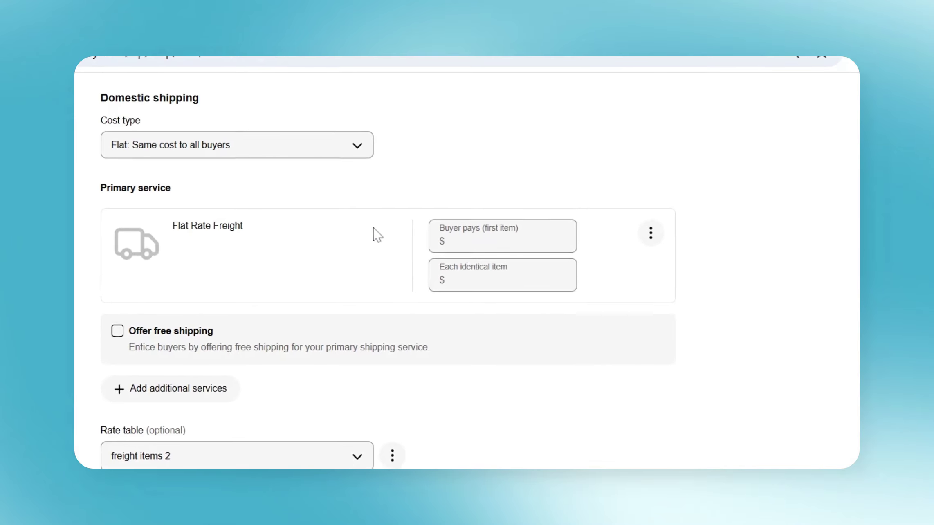
left_click(470, 242)
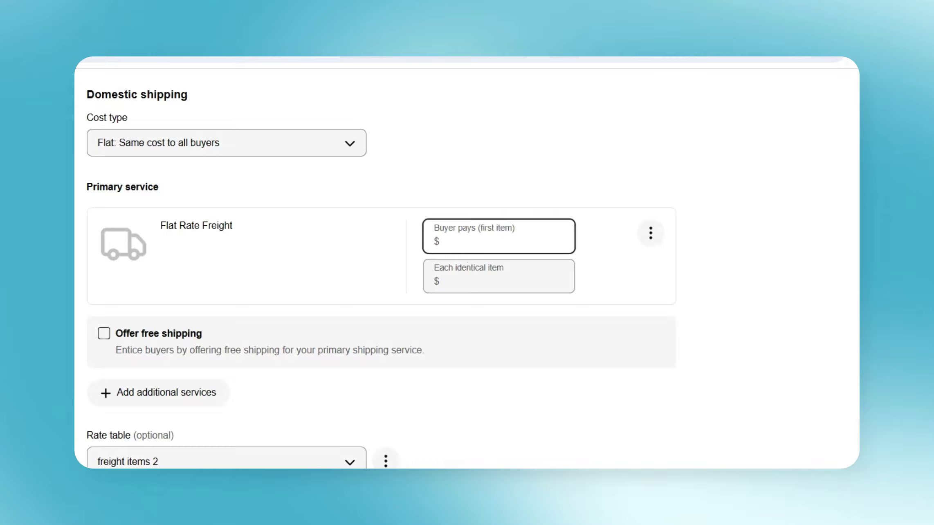
type("200")
left_click(484, 197)
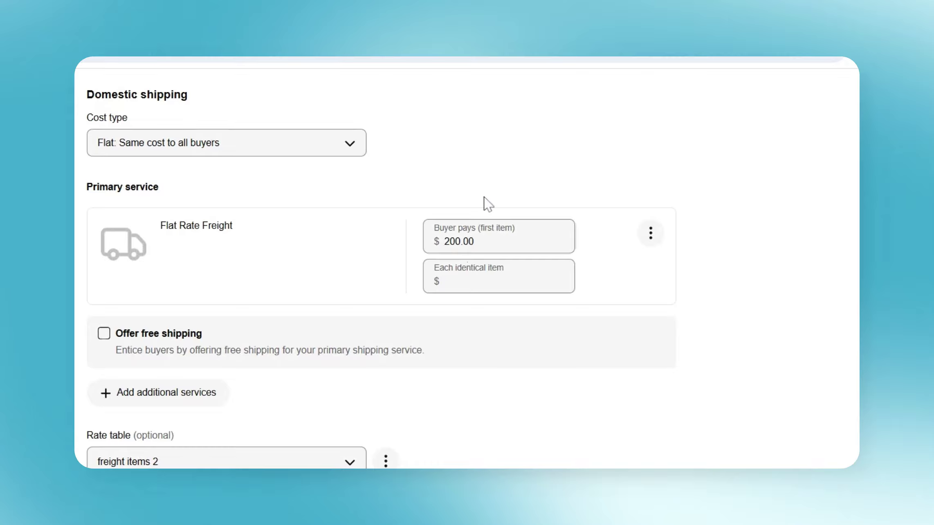
Open the shipping rate tables form to create a new domestic rate table for the policy
scroll(332, 286, "down", 2)
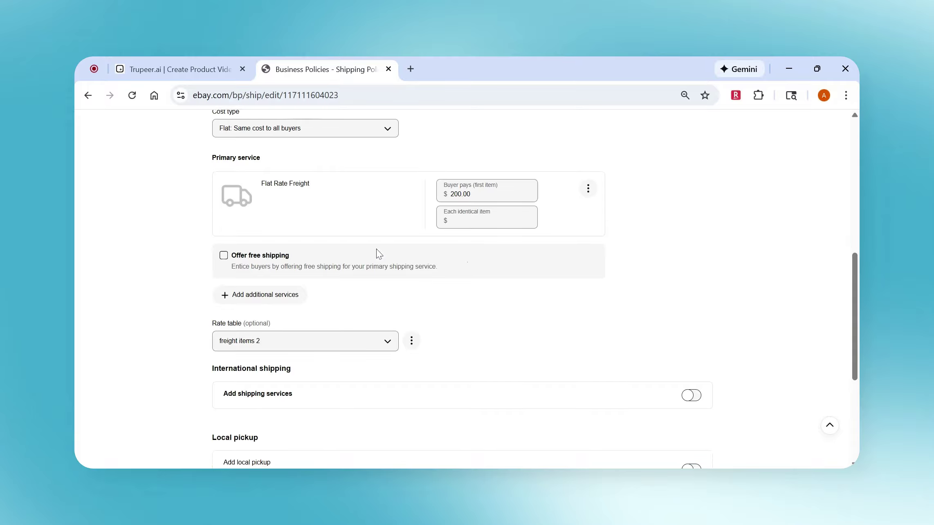
scroll(379, 254, "down", 1)
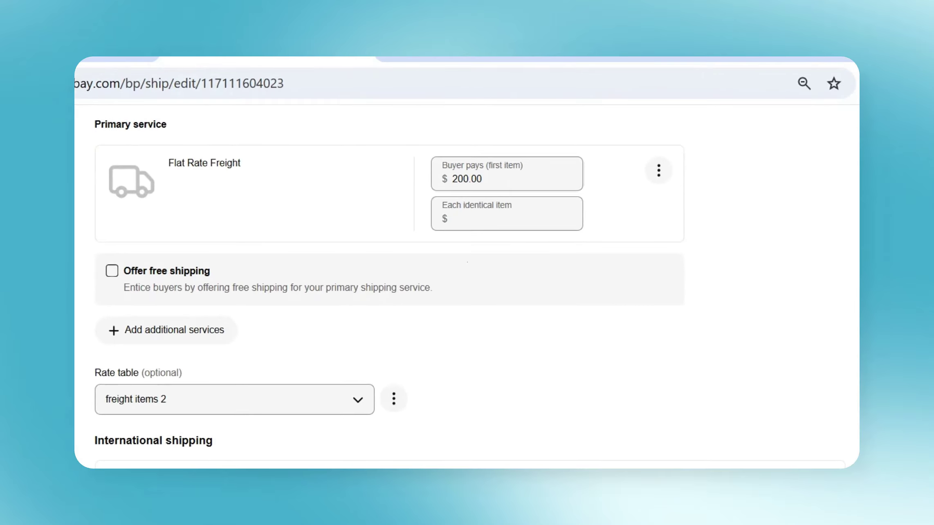
double_click(466, 179)
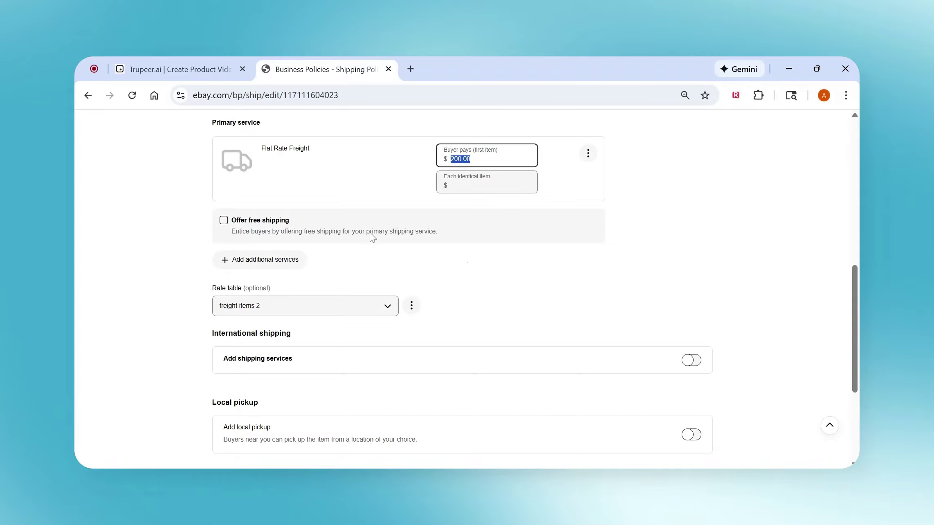
scroll(370, 232, "down", 1)
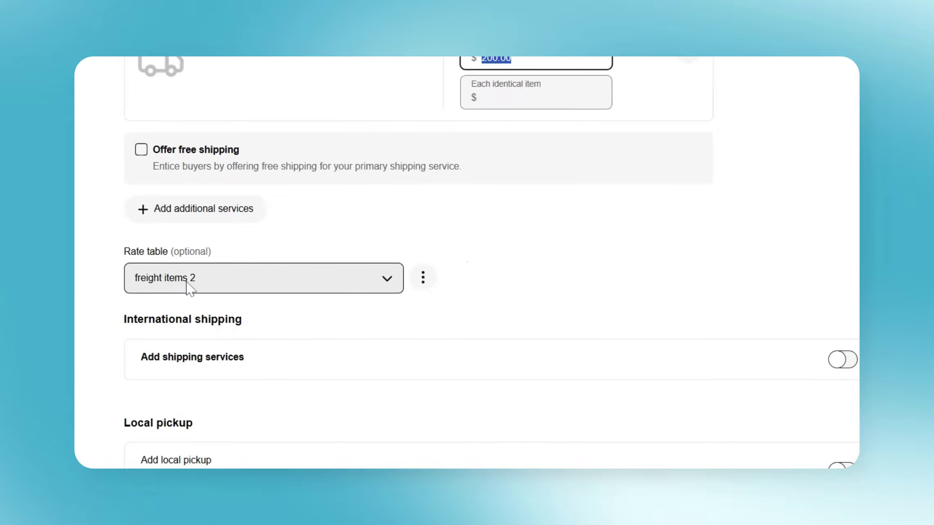
left_click(390, 283)
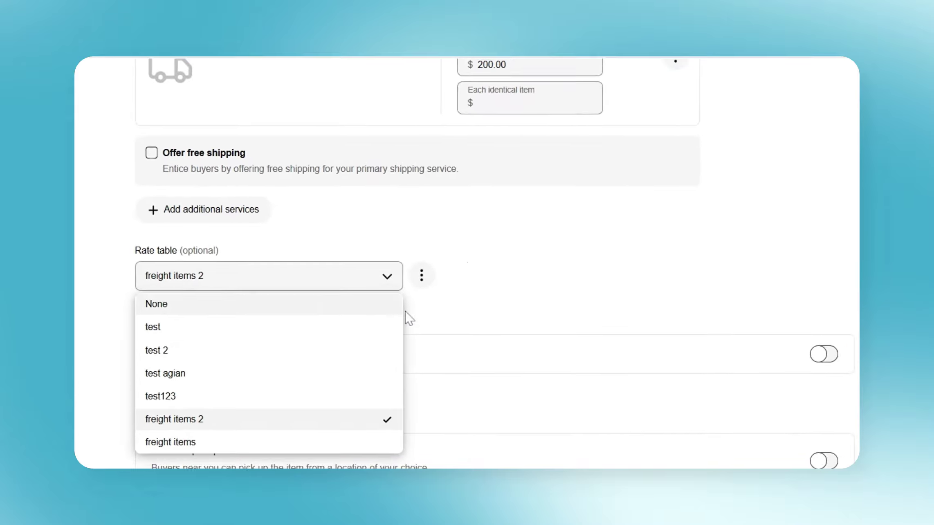
left_click(422, 275)
left_click(393, 322)
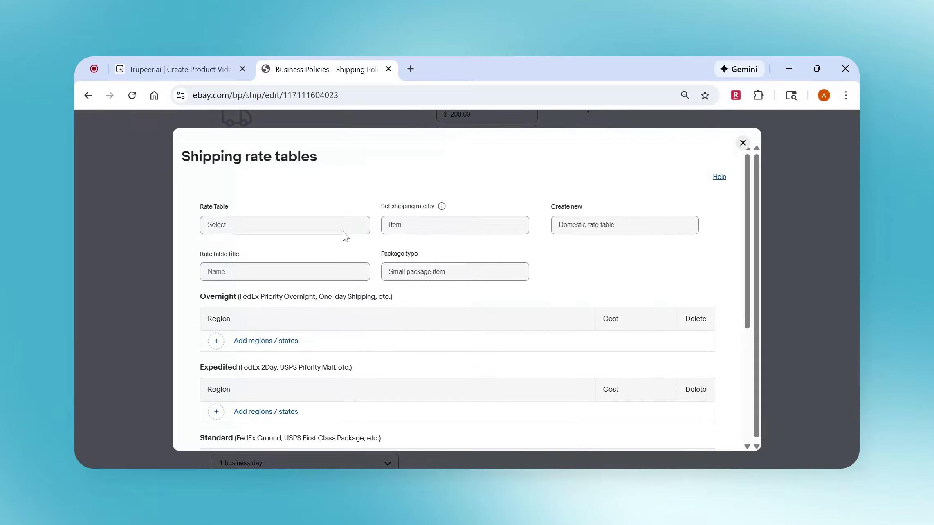
Title the new rate table "Freight 3"
left_click(343, 231)
left_click(337, 272)
type("Fregit")
type("ht 3")
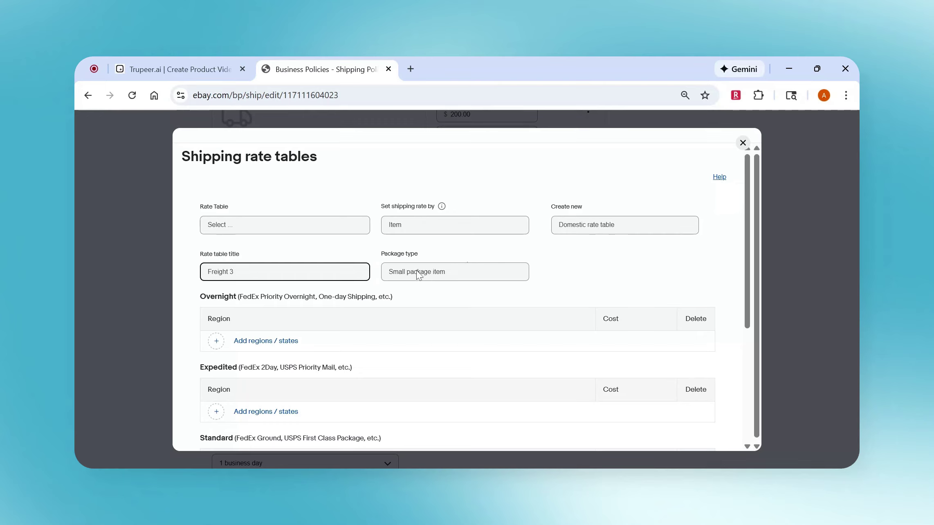
Set the new rate table's package type to "Freight shipping item"
scroll(293, 318, "down", 1)
left_click(448, 245)
left_click(447, 284)
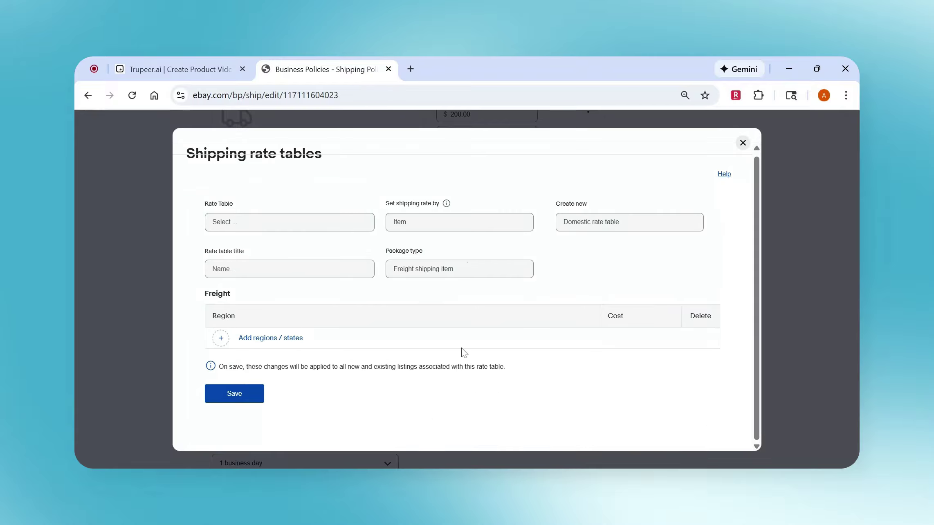
Start a freight region entry and select only Minnesota and Wisconsin from the Midwest states
left_click(221, 339)
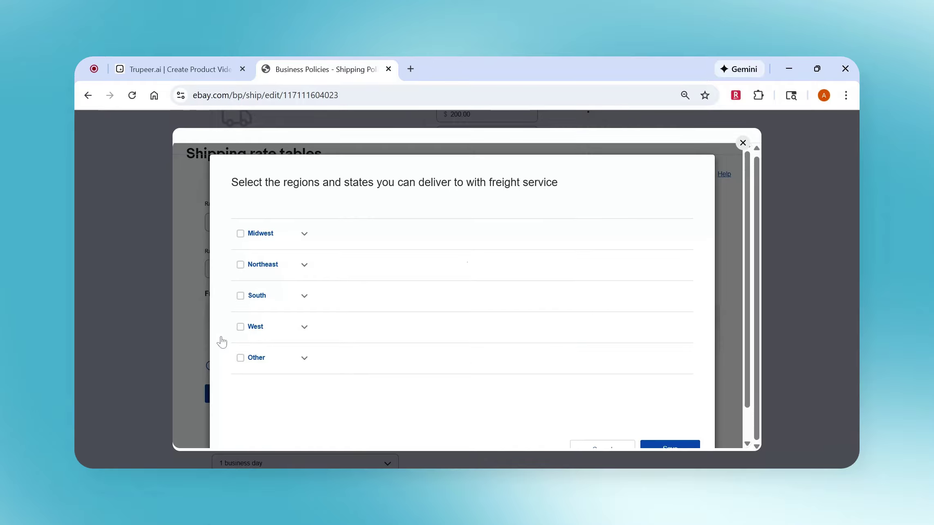
left_click(304, 235)
left_click(240, 234)
left_click(240, 234)
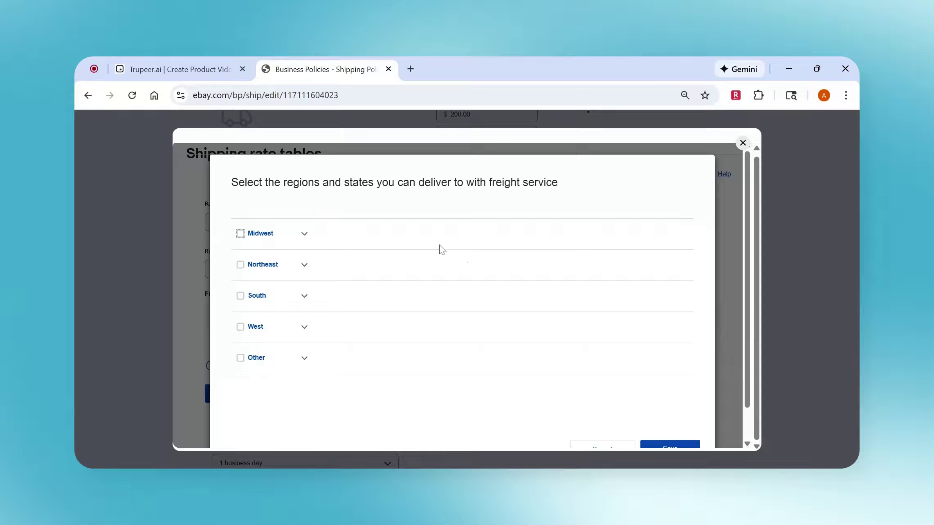
left_click(304, 233)
left_click(557, 270)
left_click(557, 305)
Exclude Minnesota (North) from the selected areas and give the saved Midwest row a freight cost of $200
scroll(558, 309, "down", 3)
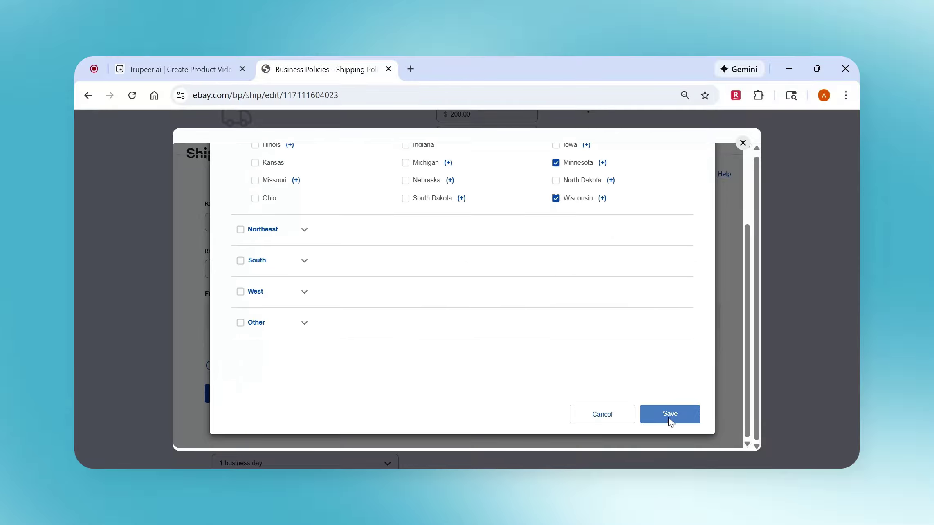
left_click(602, 162)
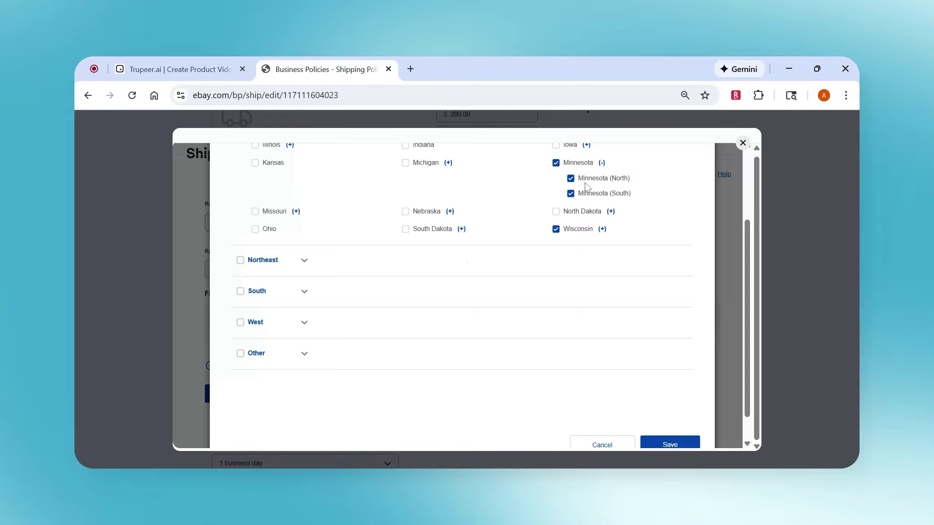
left_click(572, 178)
left_click(602, 228)
scroll(585, 333, "down", 3)
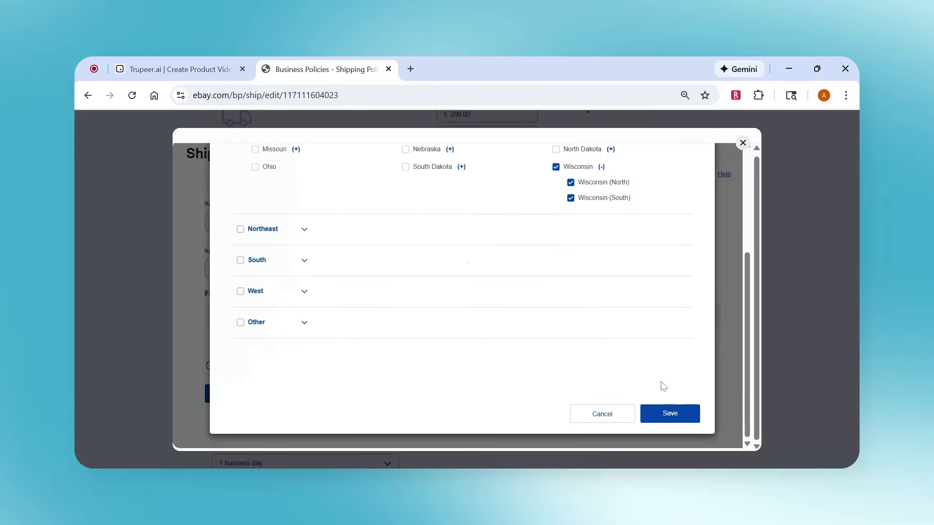
left_click(667, 412)
left_click(609, 338)
type("200")
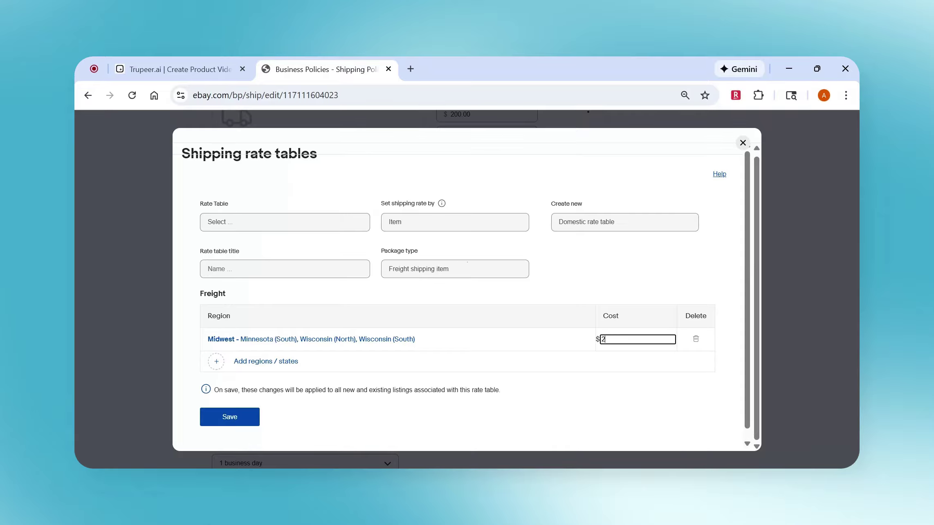
Add all remaining Midwest areas as a second freight row costing $300
left_click(258, 365)
left_click(236, 240)
scroll(558, 391, "down", 2)
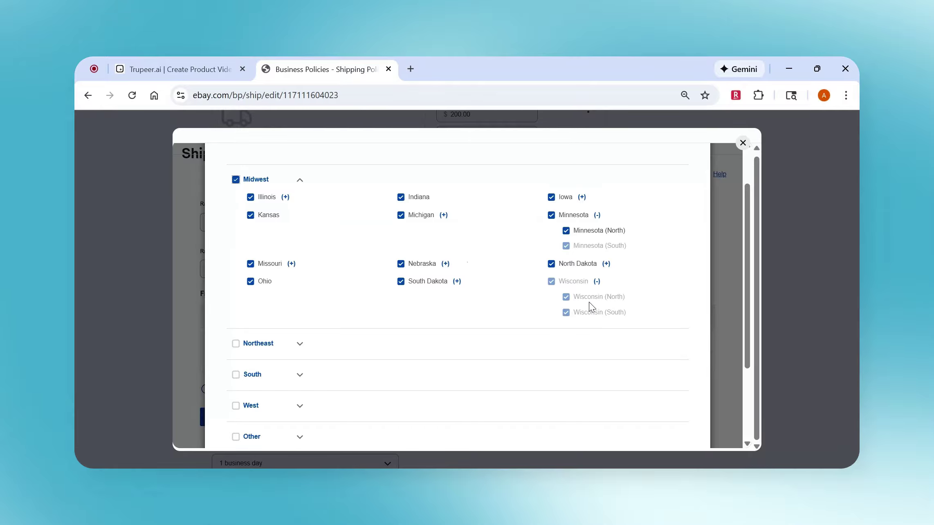
scroll(589, 302, "down", 3)
left_click(665, 414)
left_click(609, 370)
type("300")
Add a third freight row covering the Northeast, South and West regions, leaving out California and Washington
scroll(334, 351, "down", 1)
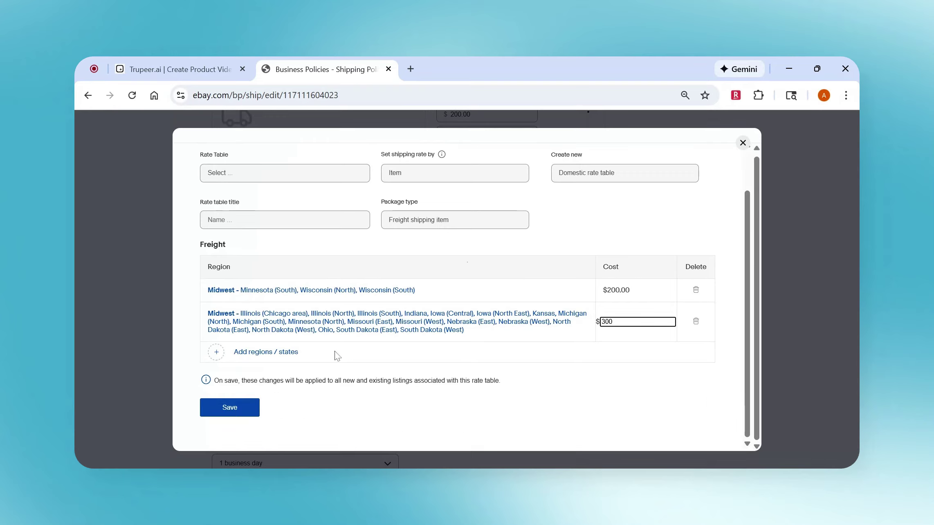
left_click(268, 353)
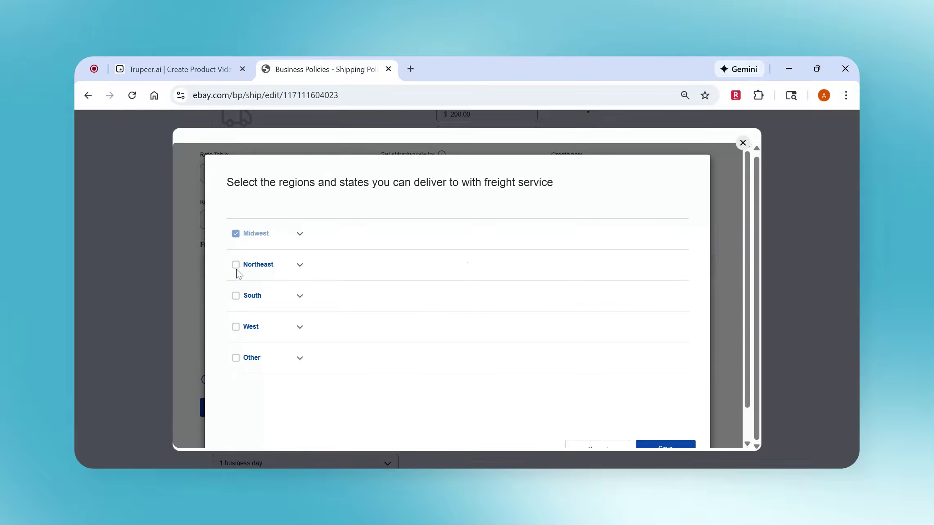
left_click(236, 295)
left_click(236, 264)
scroll(236, 267, "down", 3)
left_click(235, 374)
scroll(266, 372, "down", 2)
left_click(250, 373)
left_click(401, 321)
scroll(467, 338, "down", 3)
left_click(667, 413)
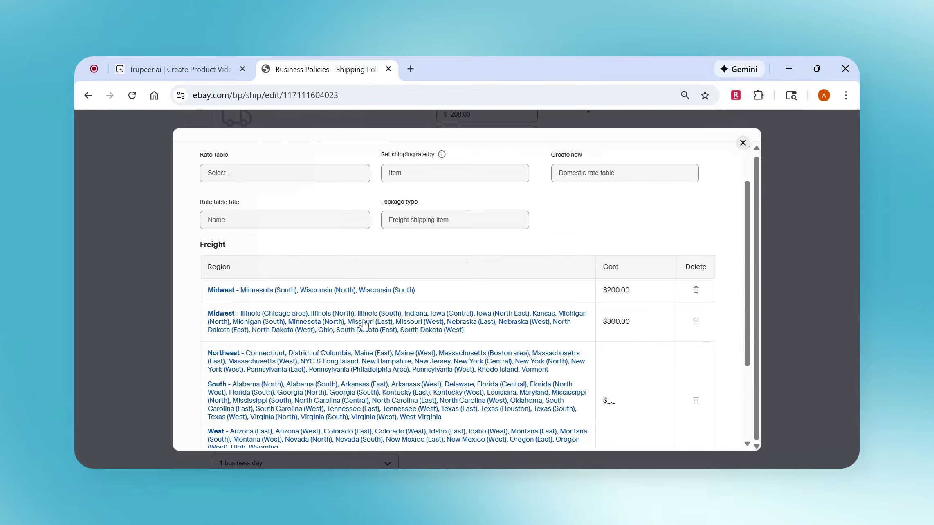
Set the freight cost of the combined Northeast, South and West row to $400
scroll(364, 325, "down", 2)
left_click(620, 339)
type("4")
scroll(409, 327, "down", 2)
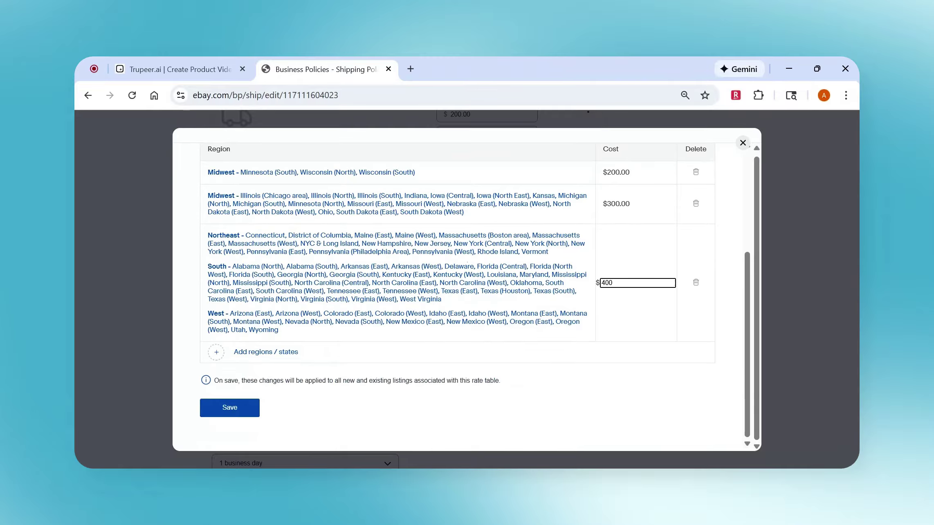
Add a fourth freight row covering all California and Washington areas of the West region, with a freight cost of $500
left_click(304, 356)
left_click(246, 329)
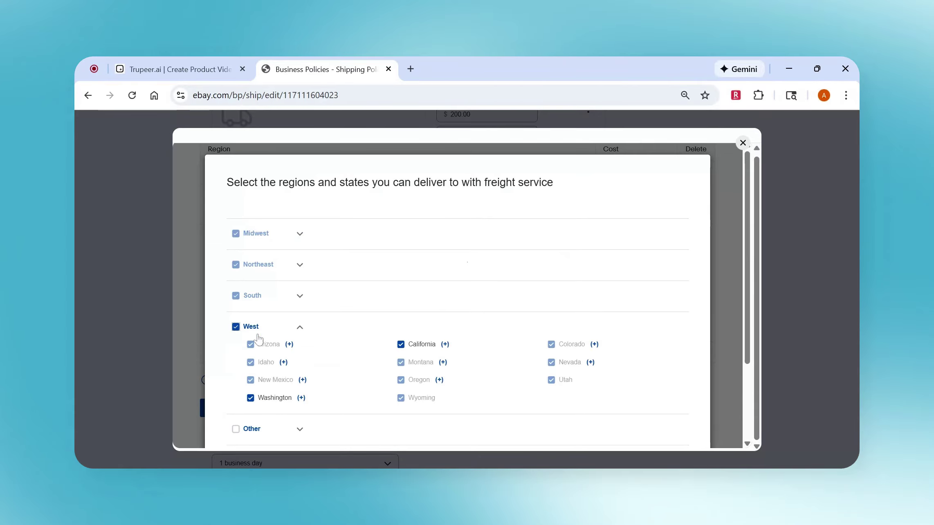
scroll(383, 405, "down", 3)
left_click(444, 239)
scroll(473, 304, "down", 2)
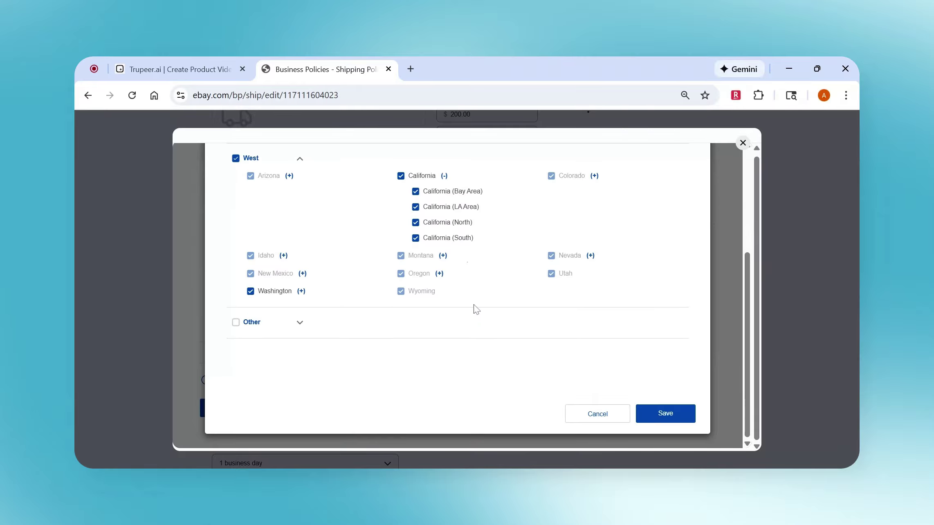
left_click(665, 414)
left_click(638, 357)
type("500")
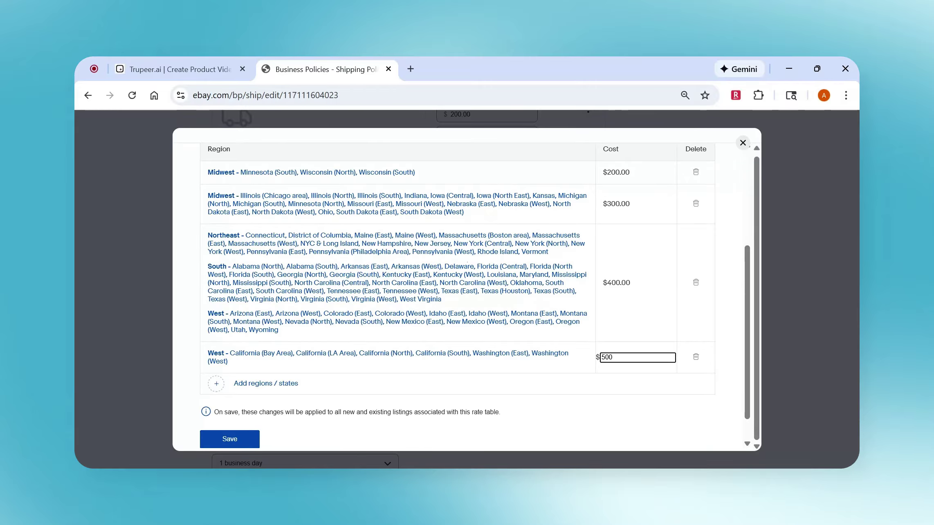
Review the regions selected in the combined Northeast, South and West freight row without changing them
left_click(408, 329)
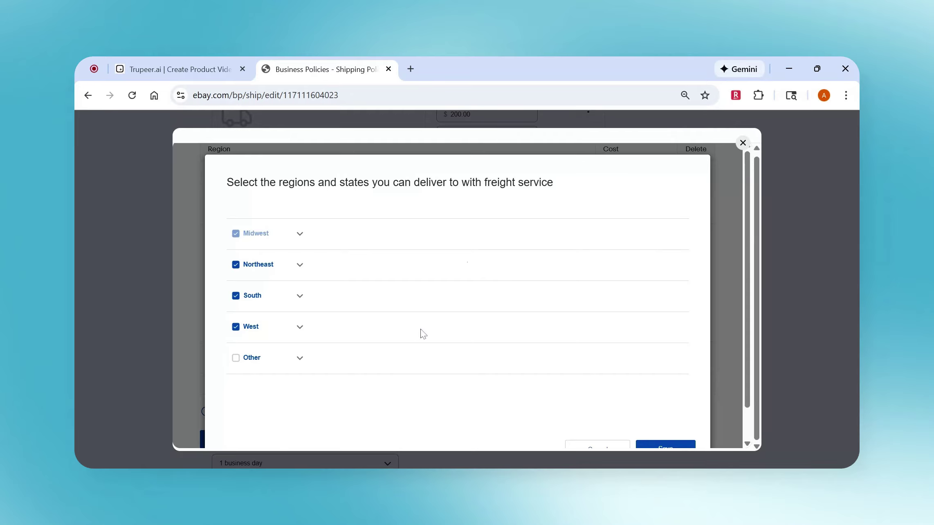
scroll(573, 292, "down", 1)
left_click(595, 415)
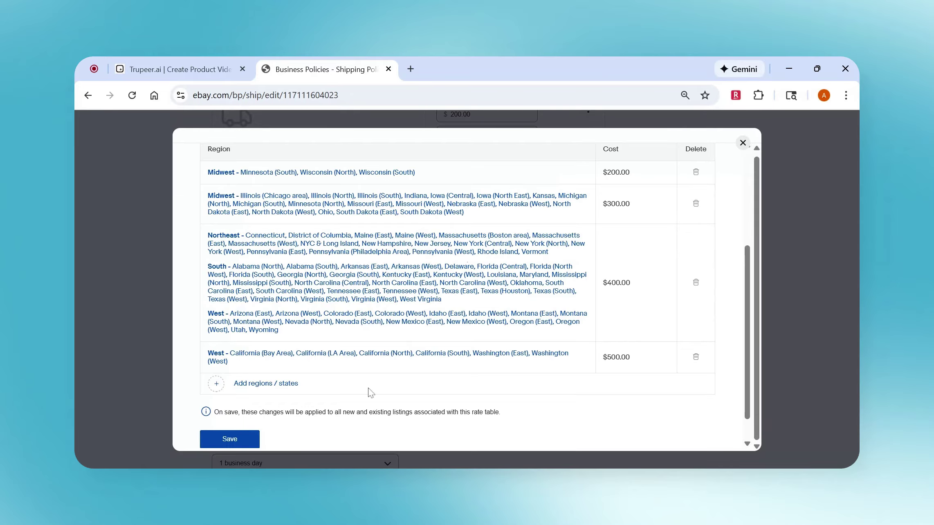
Review the Midwest and Other areas in the freight region selection, leaving Alaska, Hawaii, US APO/FPO and US Protectorates unselected
left_click(286, 353)
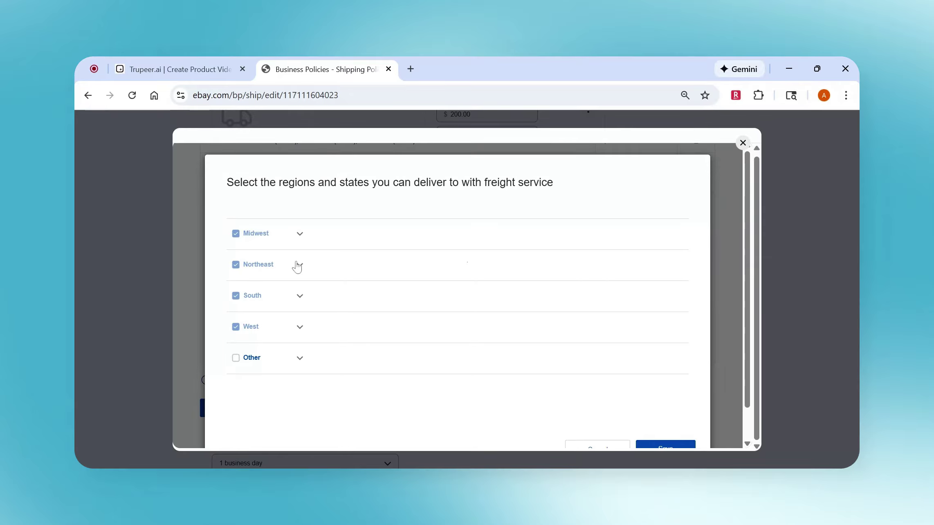
left_click(300, 234)
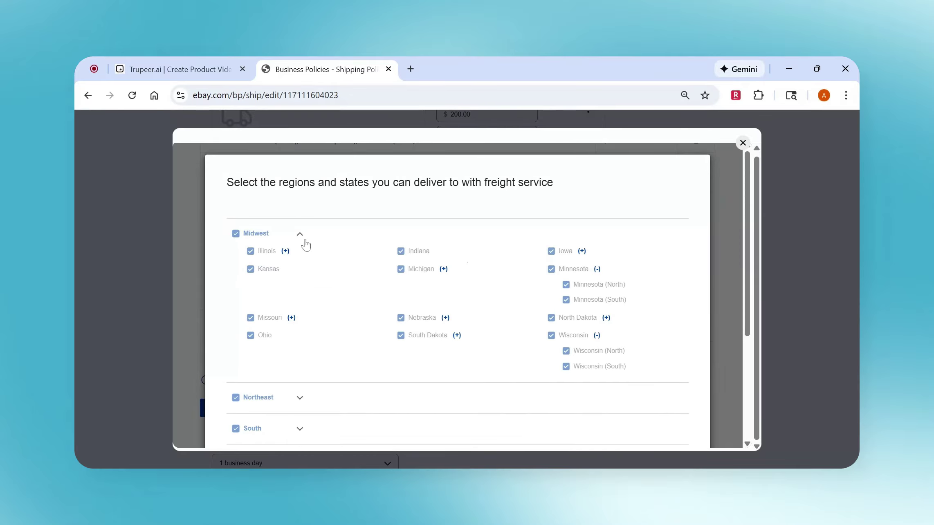
left_click(301, 235)
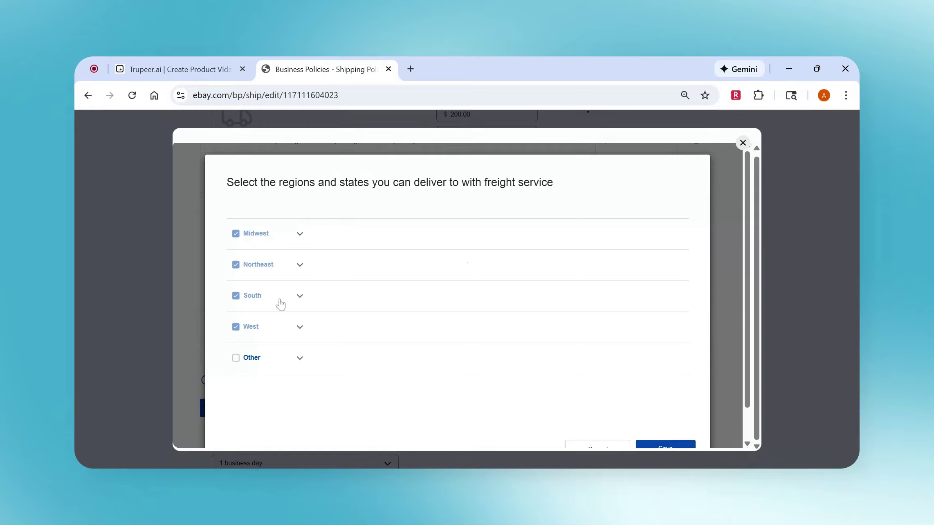
left_click(300, 358)
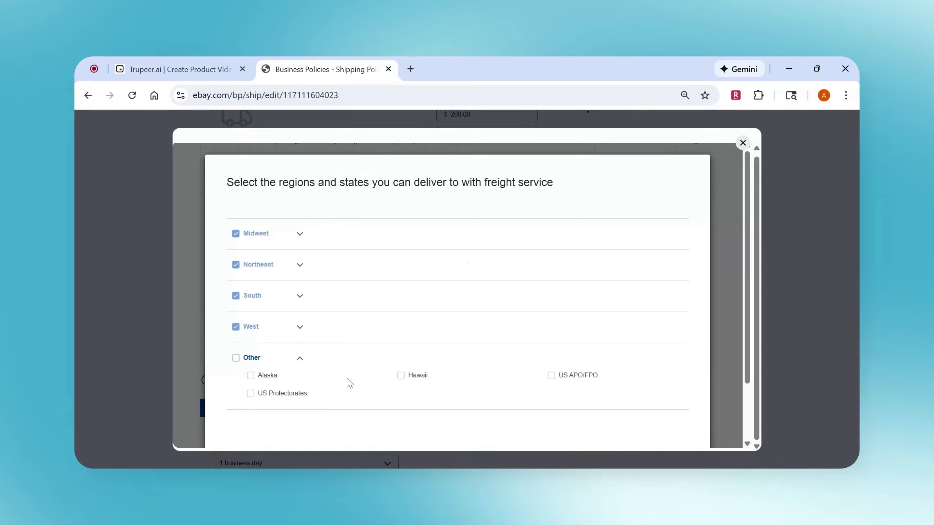
scroll(430, 382, "down", 2)
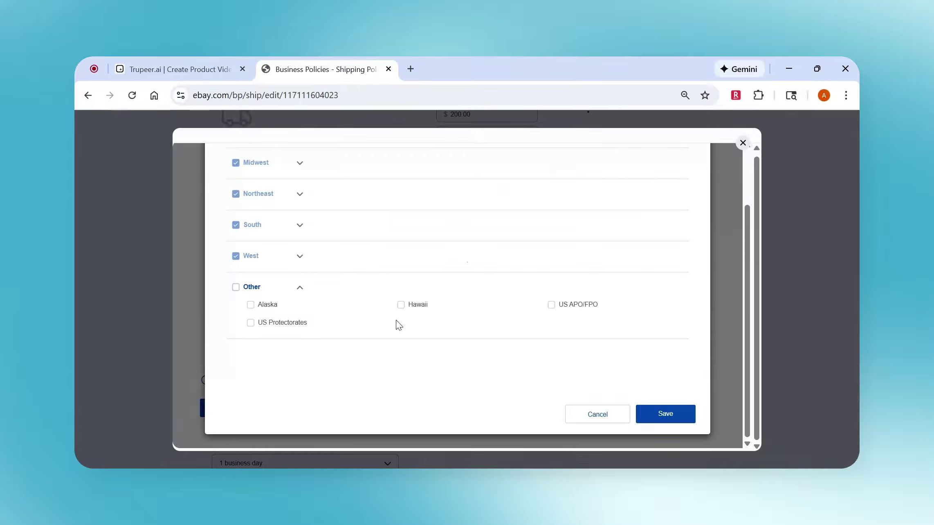
left_click(657, 412)
Try to save the rate table and check that the freight rate table is assigned to the shipping policy
left_click(228, 407)
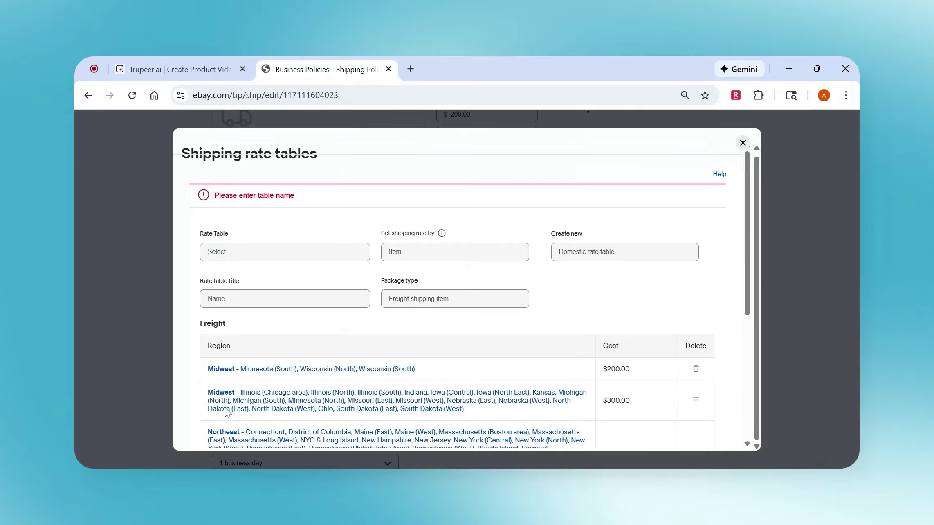
scroll(225, 410, "down", 1)
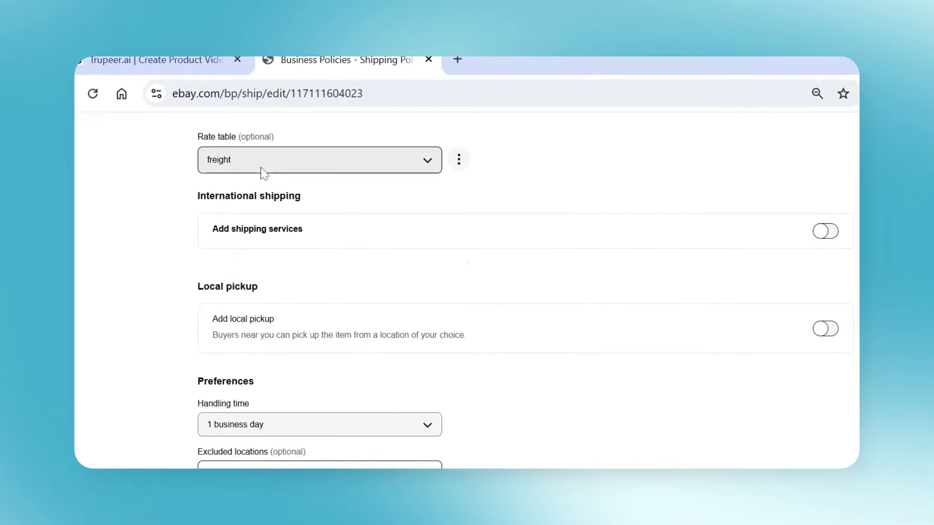
left_click(263, 173)
left_click(263, 174)
left_click_drag(189, 143, 248, 150)
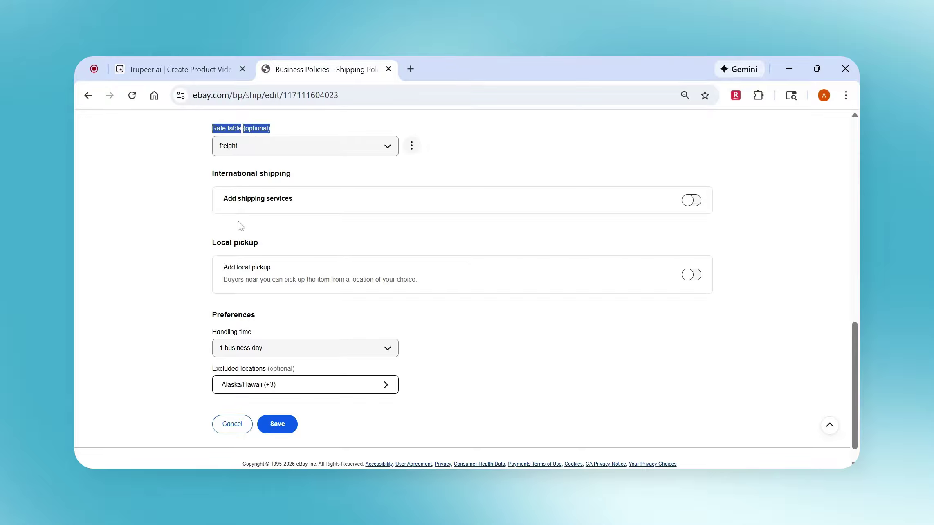
left_click(187, 225)
scroll(201, 266, "down", 1)
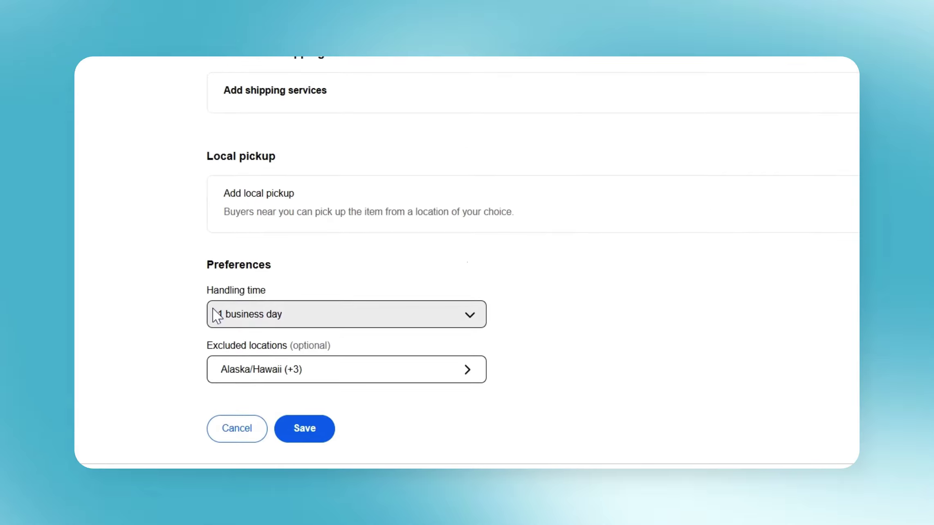
Keep Alaska/Hawaii, APO/FPO, US Protectorates and PO Box as excluded locations and save the shipping policy
left_click(230, 377)
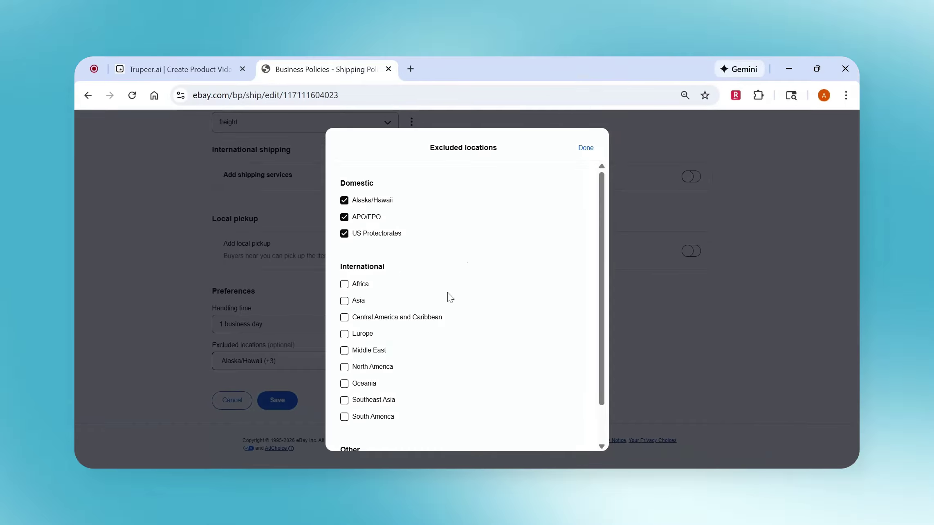
scroll(450, 297, "down", 1)
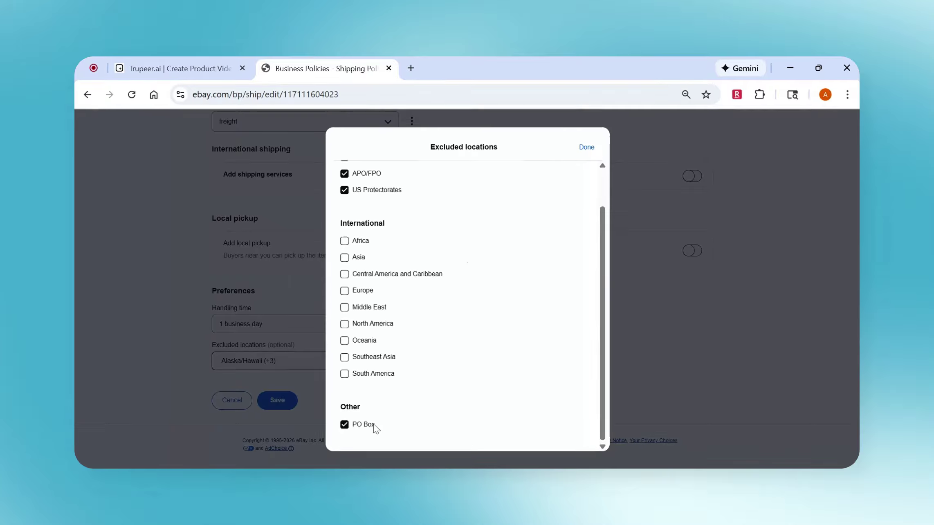
left_click(586, 147)
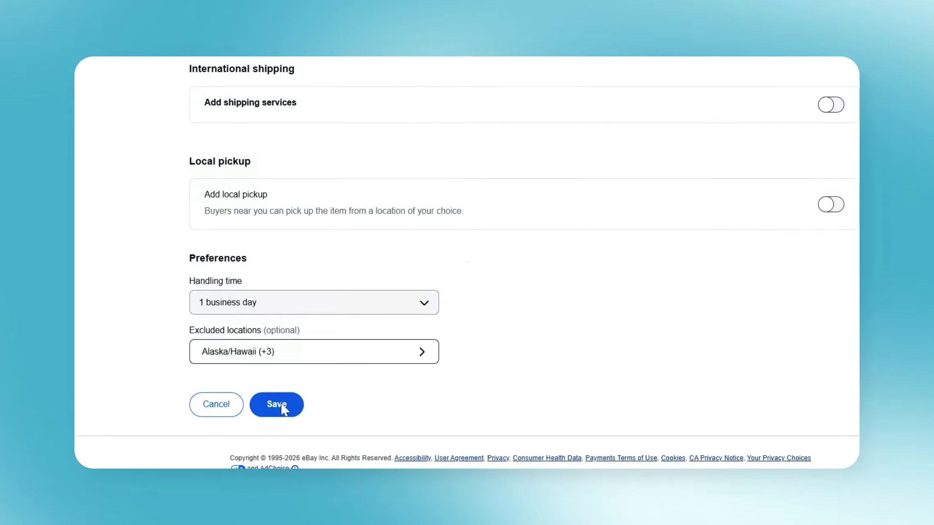
left_click(276, 404)
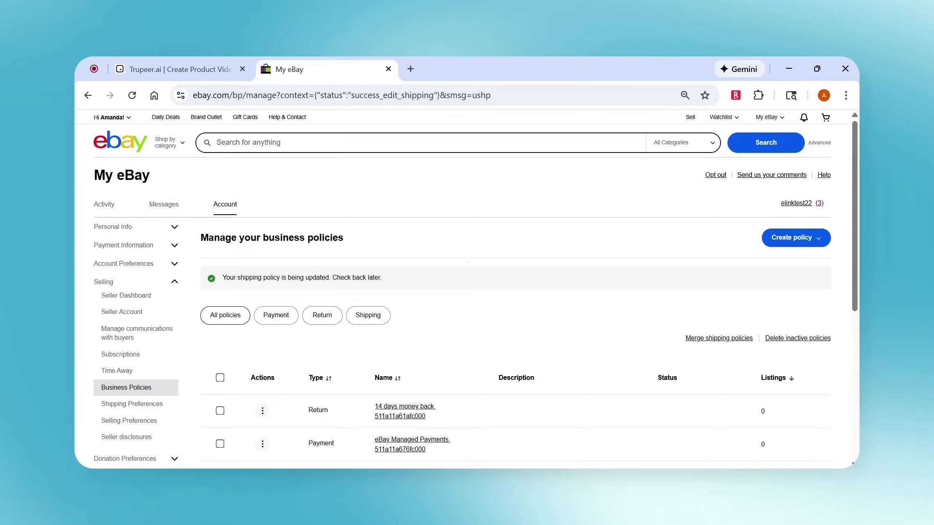